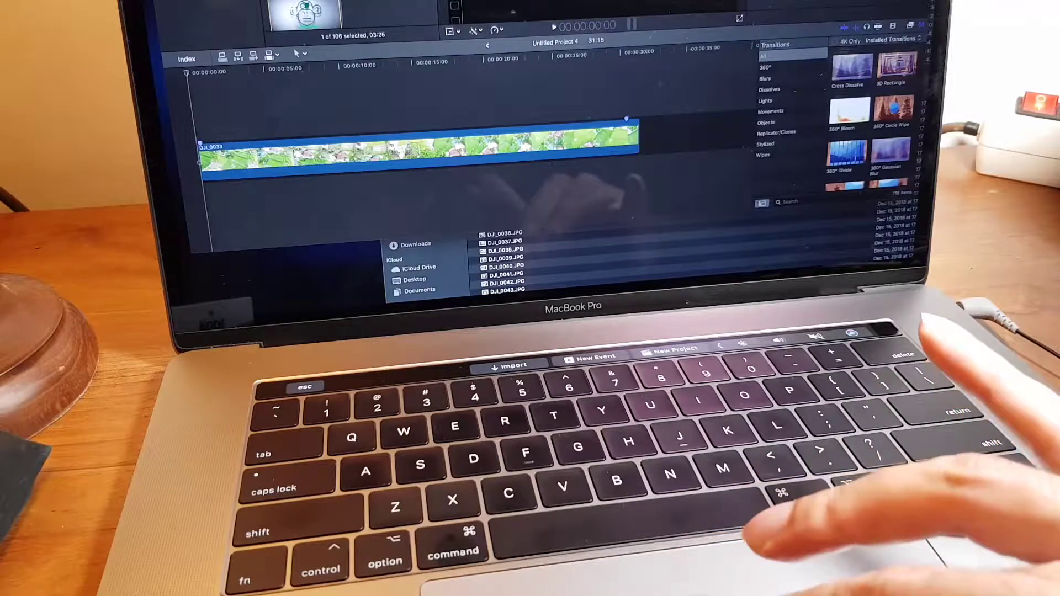
Record the first voiceover take beneath the drone clip via the Record Voiceover window
key("super+i")
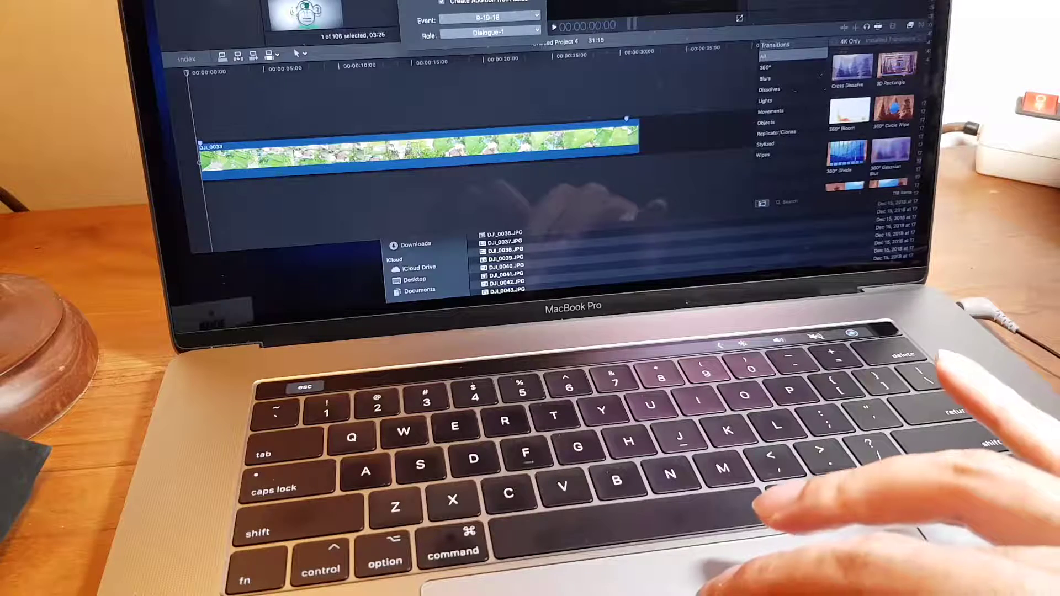
key("space")
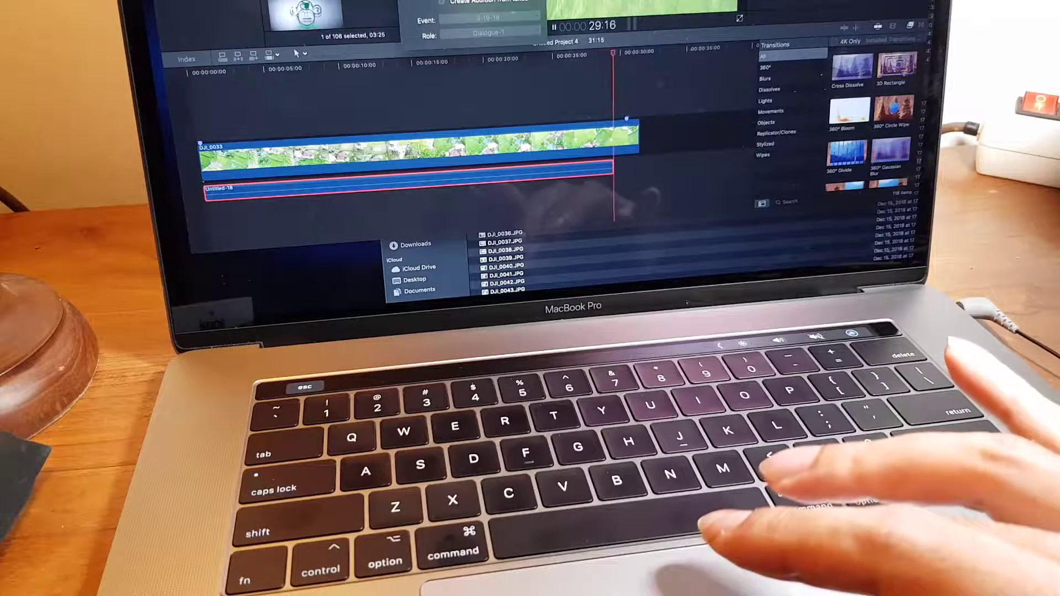
key("space")
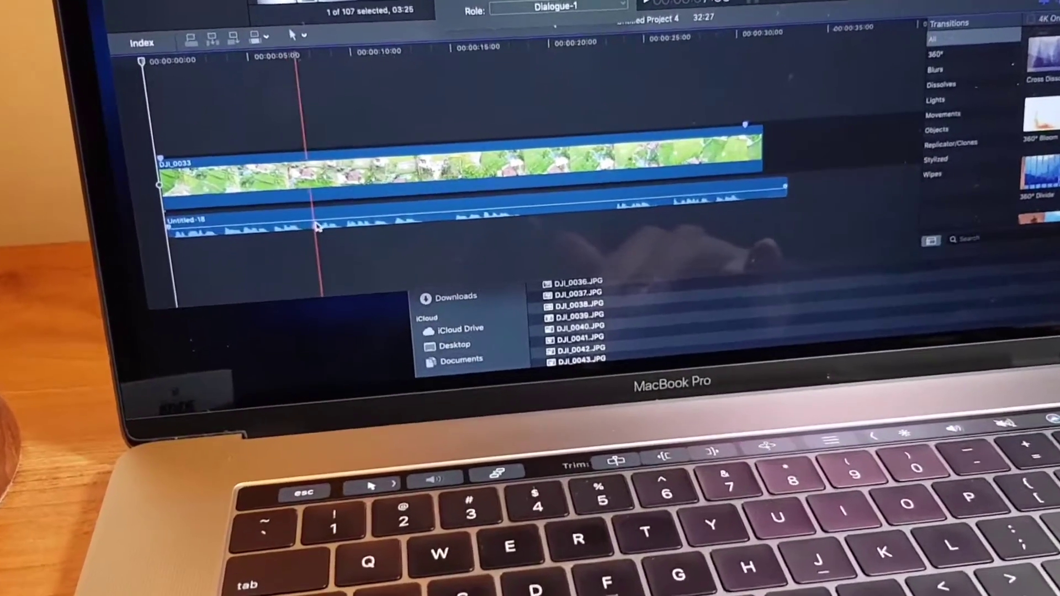
left_click(300, 200)
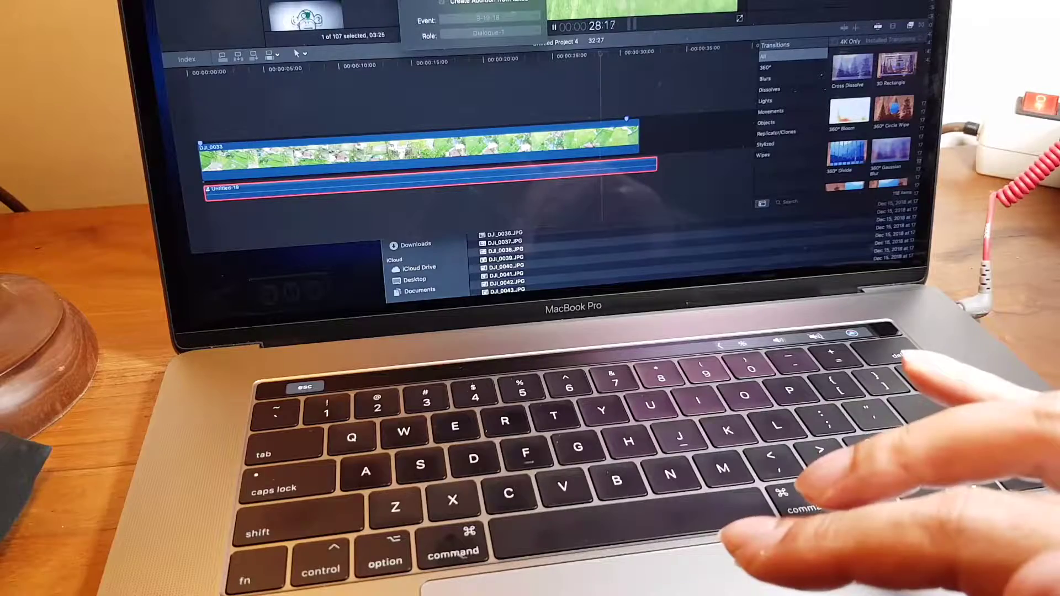
Stop recording so the second voiceover take's waveform lands beneath the drone clip
key("space")
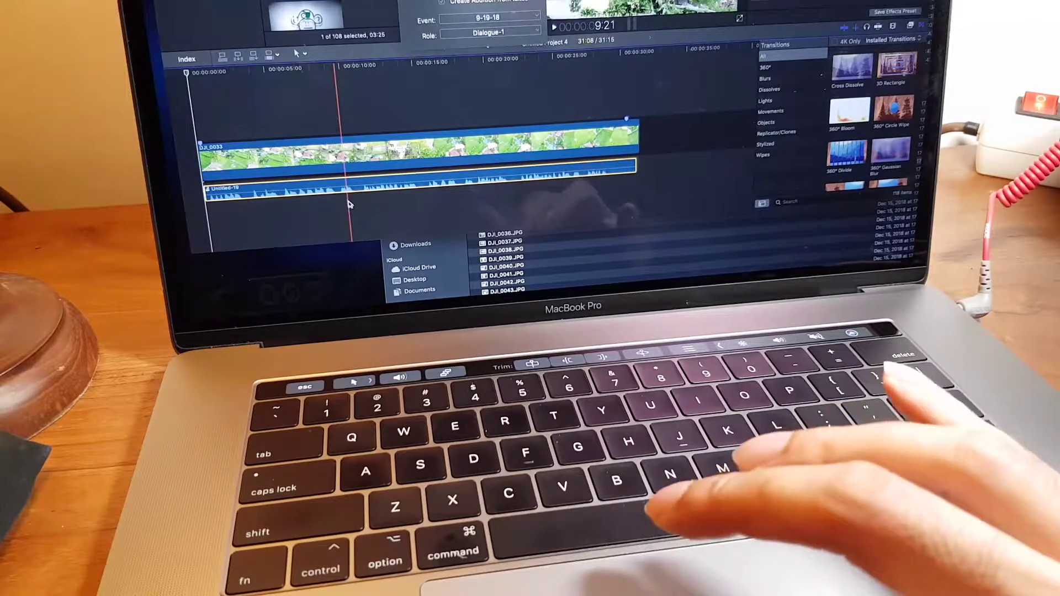